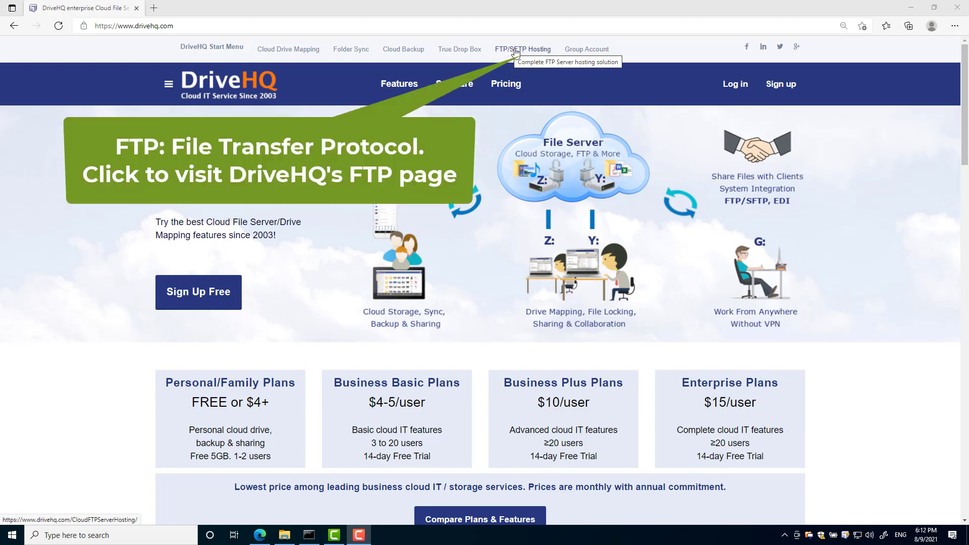
- Go to DriveHQ's FTP/SFTP Hosting page from the top navigation bar
{"action": "left_click", "coordinate": [515, 51]}
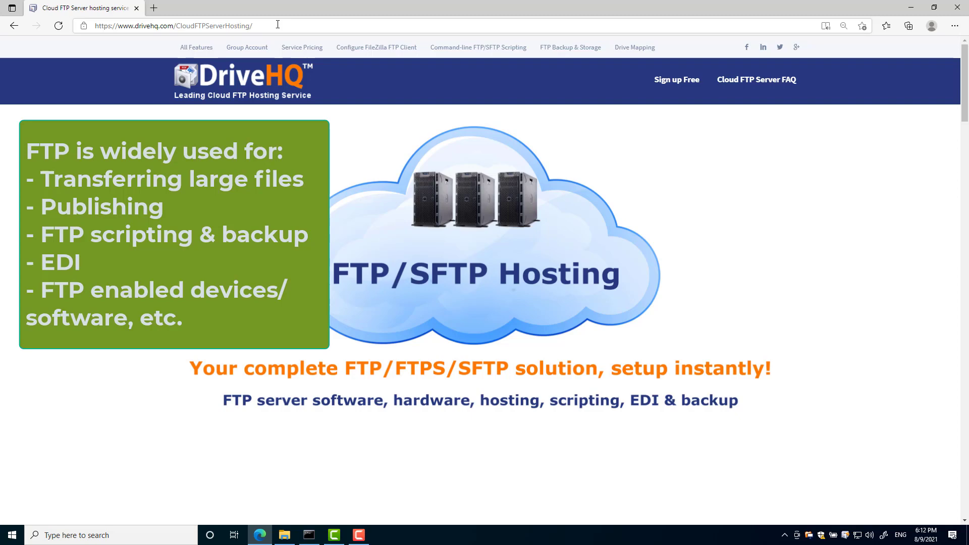
- Select the current page address in the browser's address bar
{"action": "left_click", "coordinate": [297, 21]}
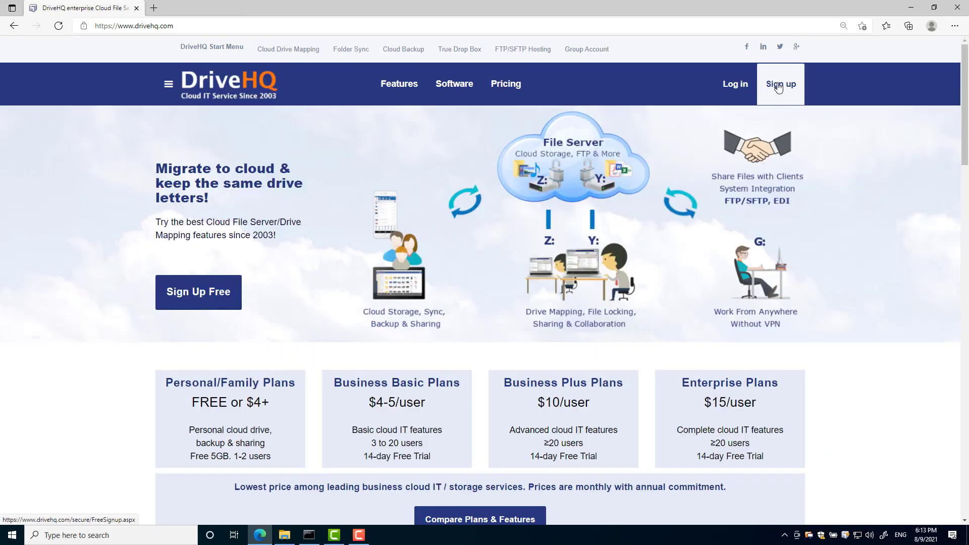
- Open the free sign-up form and enter the username, e-mail address and password twice
{"action": "left_click", "coordinate": [781, 83]}
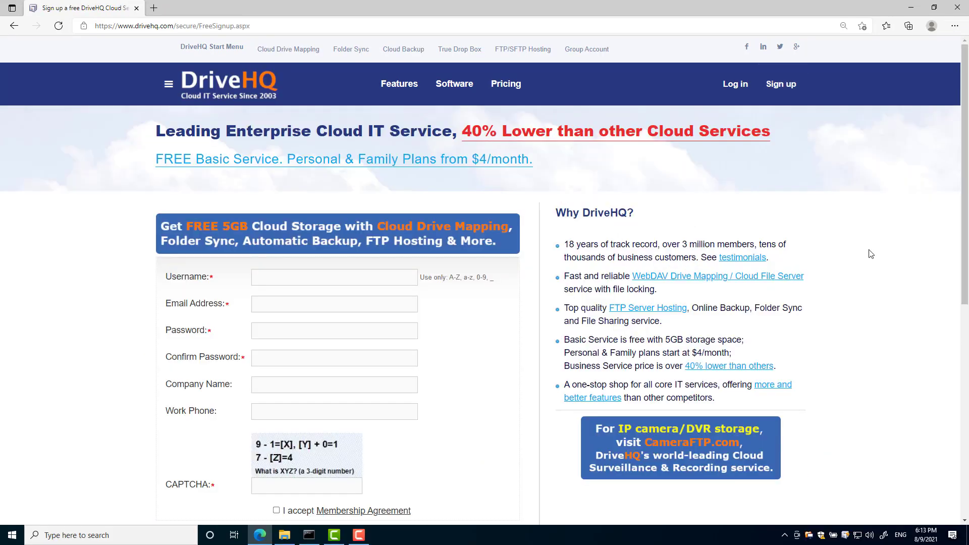
{"action": "type", "text": "YourCompanyName"}
{"action": "key", "text": "Tab"}
{"action": "type", "text": "contact@yourcompanyname.com"}
{"action": "key", "text": "Tab"}
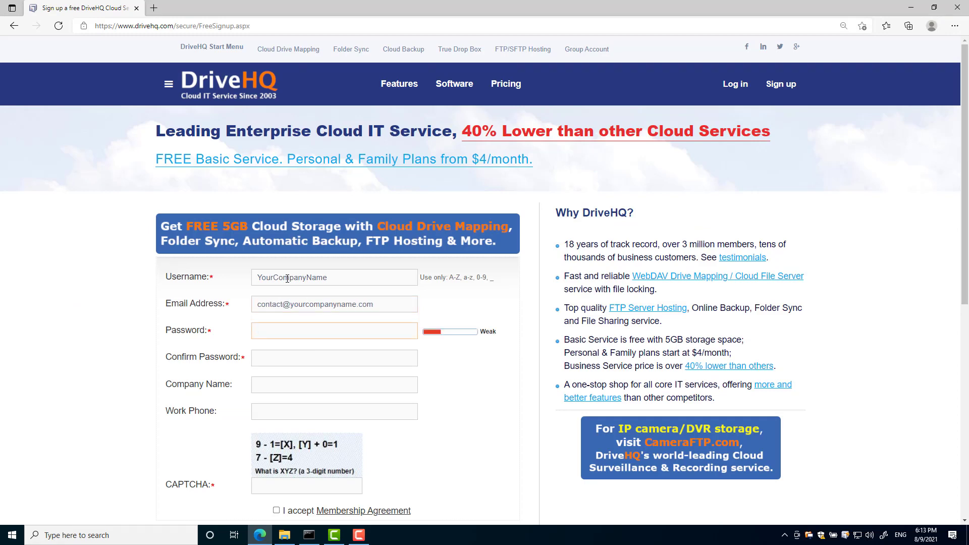
{"action": "type", "text": "YourPassword123"}
{"action": "key", "text": "Tab"}
{"action": "type", "text": "YourPassword123"}
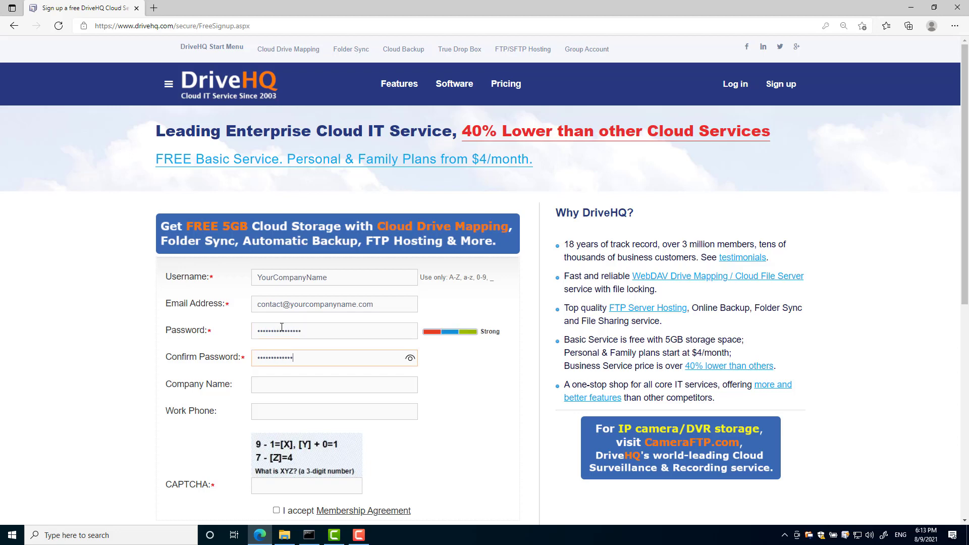
- Enter the company name, work phone and CAPTCHA answer, and accept the Membership Agreement
{"action": "key", "text": "Tab"}
{"action": "type", "text": "Your COmpany Name"}
{"action": "key", "text": "Tab"}
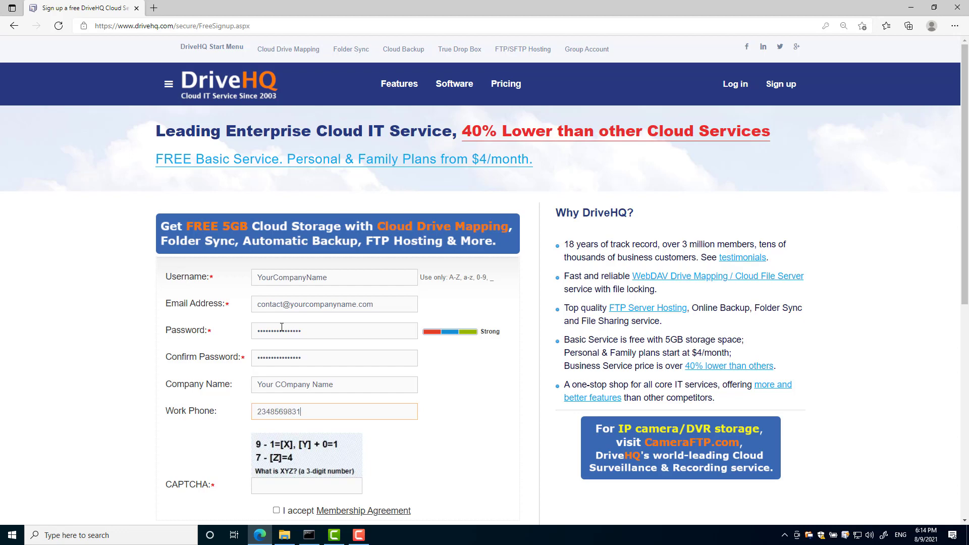
{"action": "scroll", "coordinate": [282, 328], "scroll_direction": "down", "scroll_amount": 3}
{"action": "left_click", "coordinate": [260, 339]}
{"action": "type", "text": "8"}
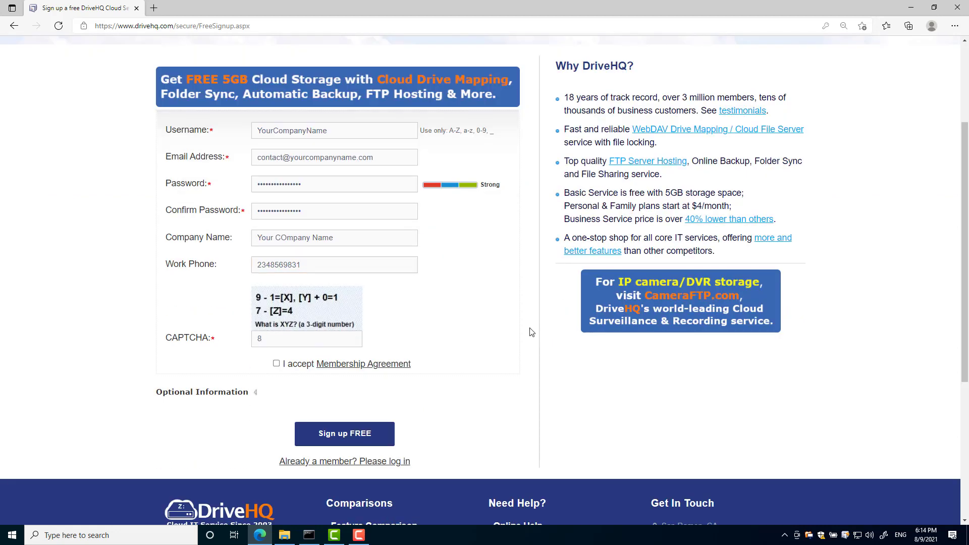
{"action": "type", "text": "13"}
{"action": "left_click", "coordinate": [276, 364]}
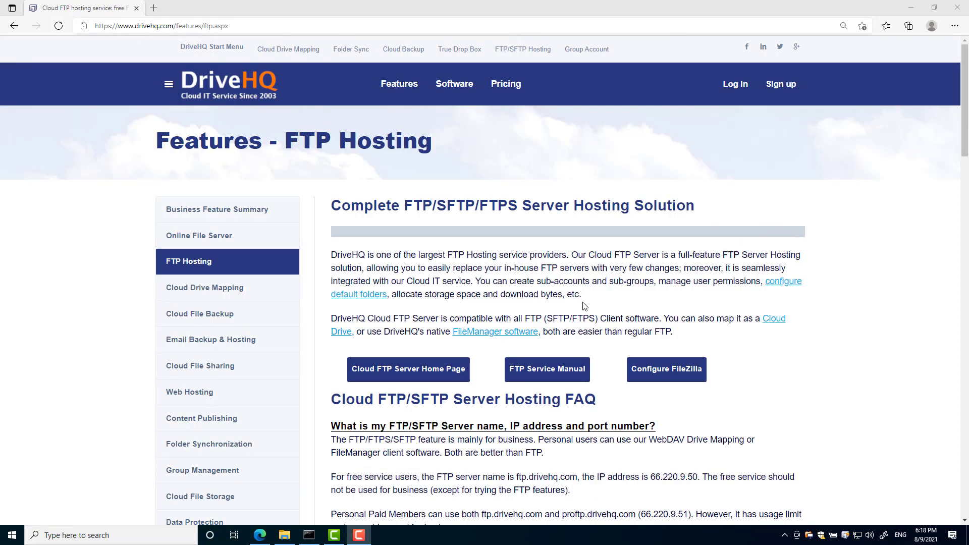
- Scroll through the Cloud FTP/SFTP Server Hosting FAQ on server name, IP address and ports
{"action": "scroll", "coordinate": [583, 306], "scroll_direction": "down", "scroll_amount": 3}
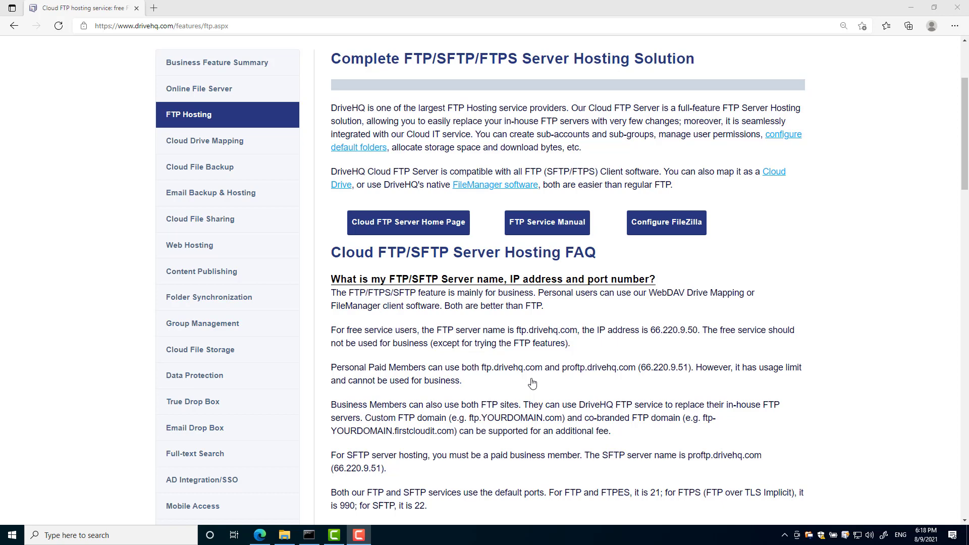
{"action": "scroll", "coordinate": [532, 384], "scroll_direction": "down", "scroll_amount": 2}
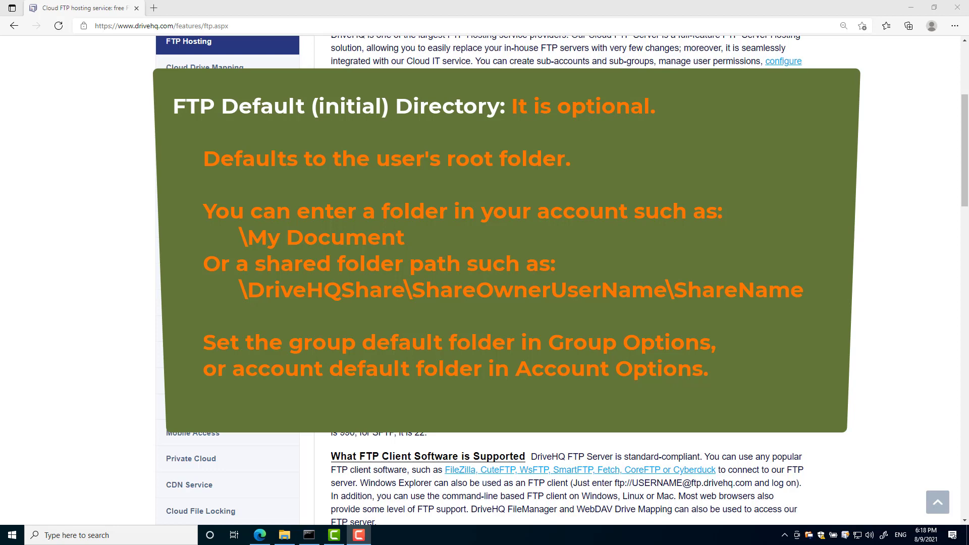
{"action": "scroll", "coordinate": [565, 282], "scroll_direction": "down", "scroll_amount": 5}
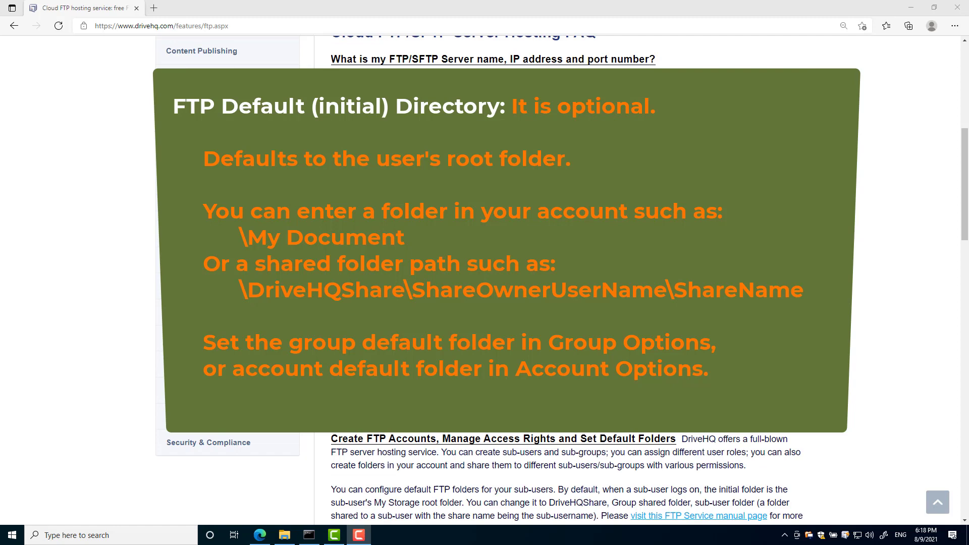
{"action": "scroll", "coordinate": [566, 283], "scroll_direction": "down", "scroll_amount": 5}
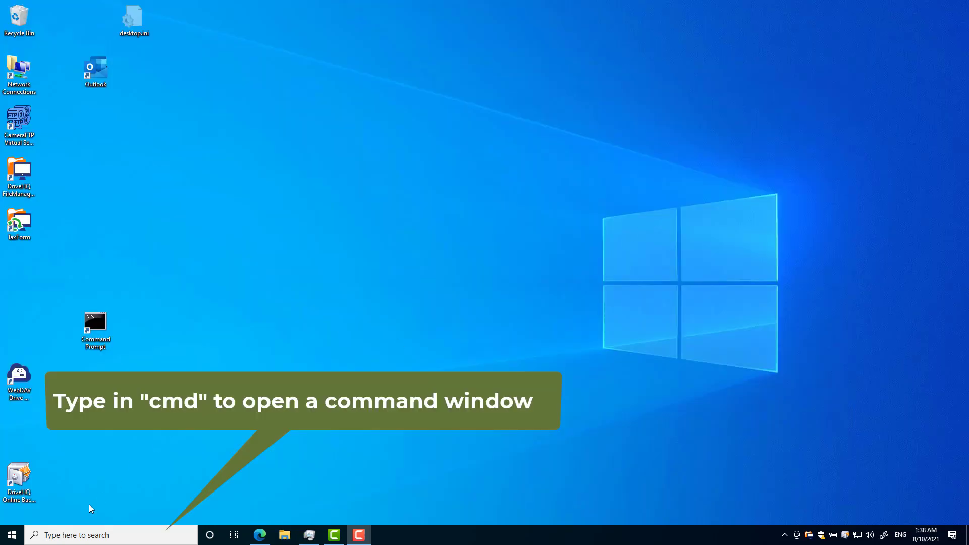
- Open Command Prompt via cmd and run 'ftp ftp.drivehq.com' to connect
{"action": "left_click", "coordinate": [59, 536]}
{"action": "type", "text": "cmd"}
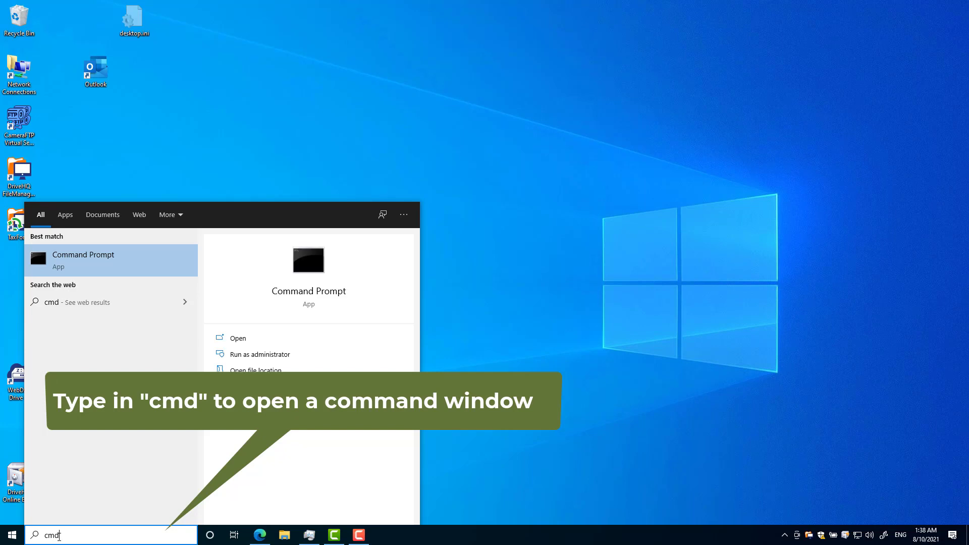
{"action": "key", "text": "Return"}
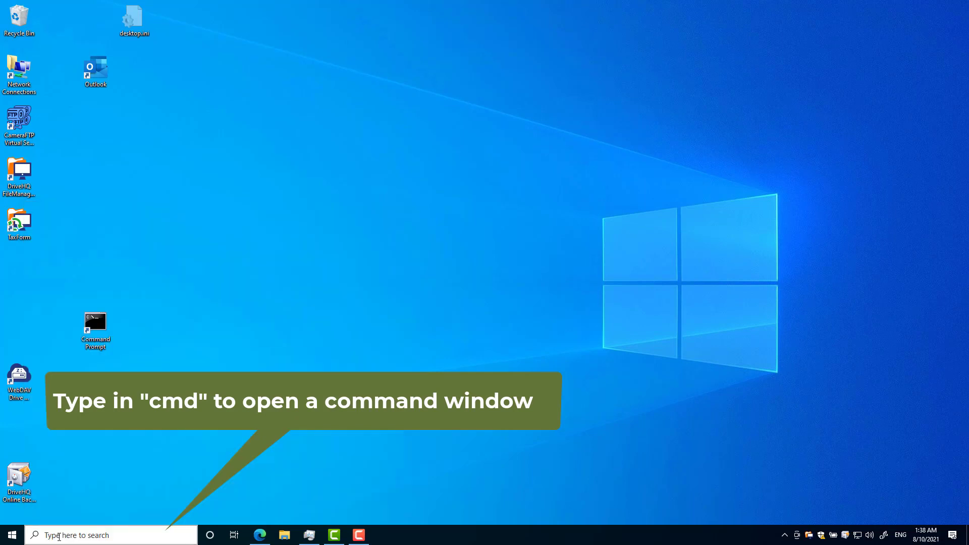
{"action": "type", "text": "ftp"}
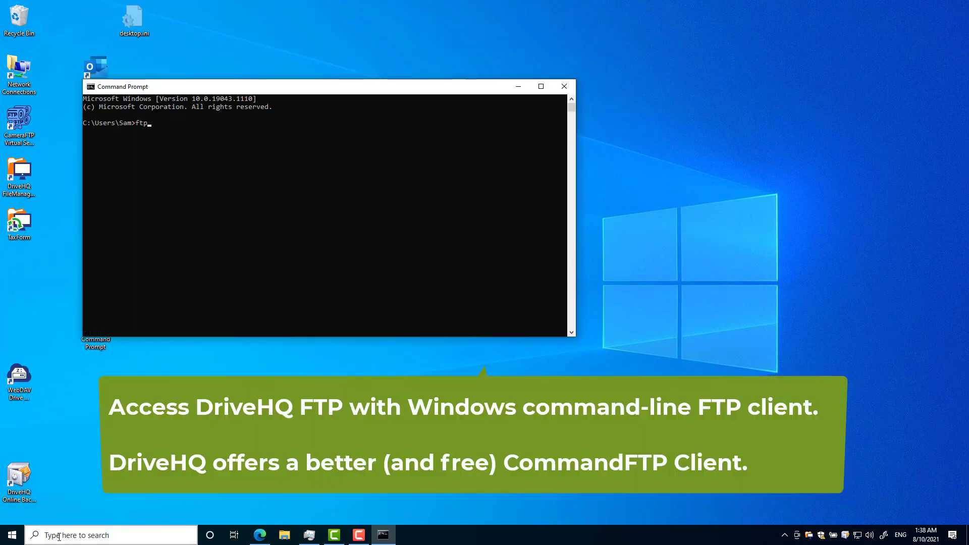
{"action": "type", "text": " ftp.drivehq.com"}
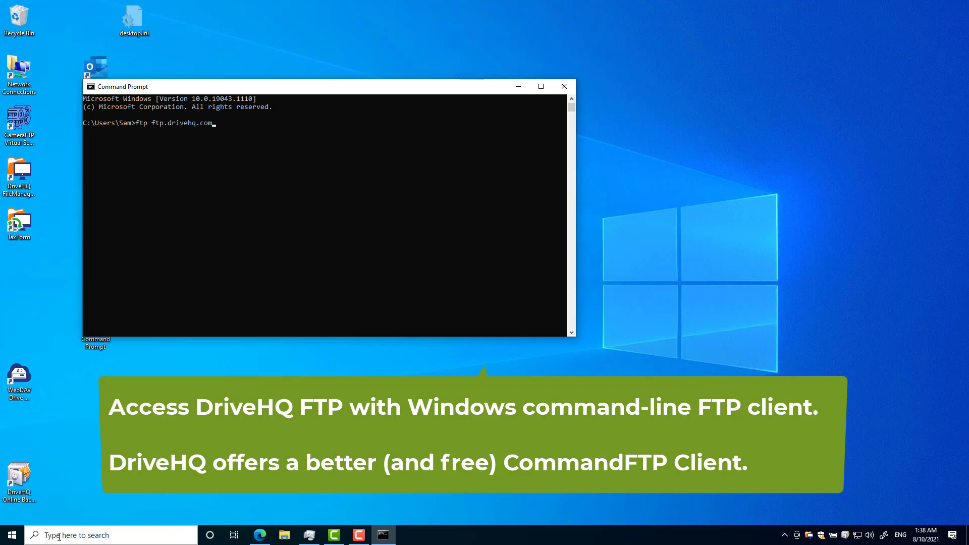
{"action": "key", "text": "Return"}
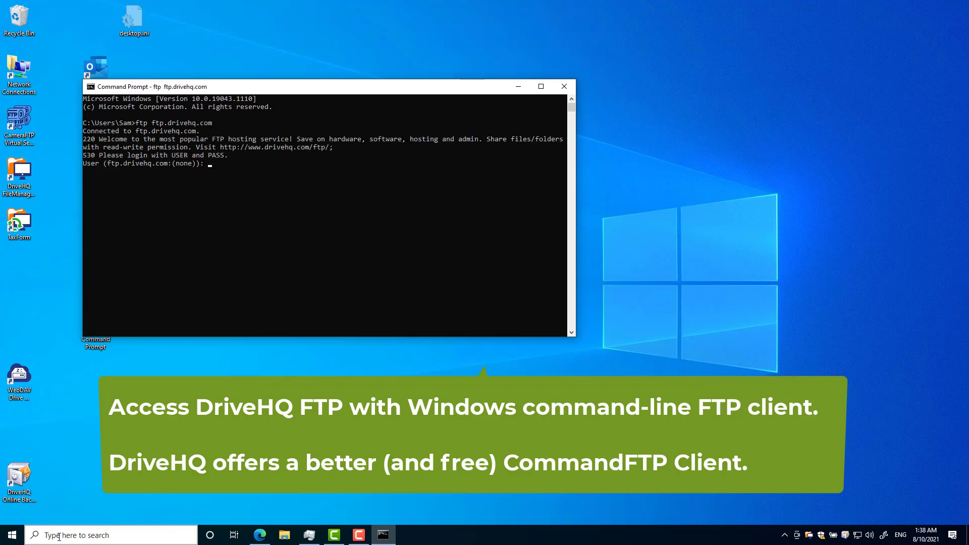
- Log in with the account username and password, then run pwd and dir
{"action": "type", "text": "yourcompanyname"}
{"action": "key", "text": "Return"}
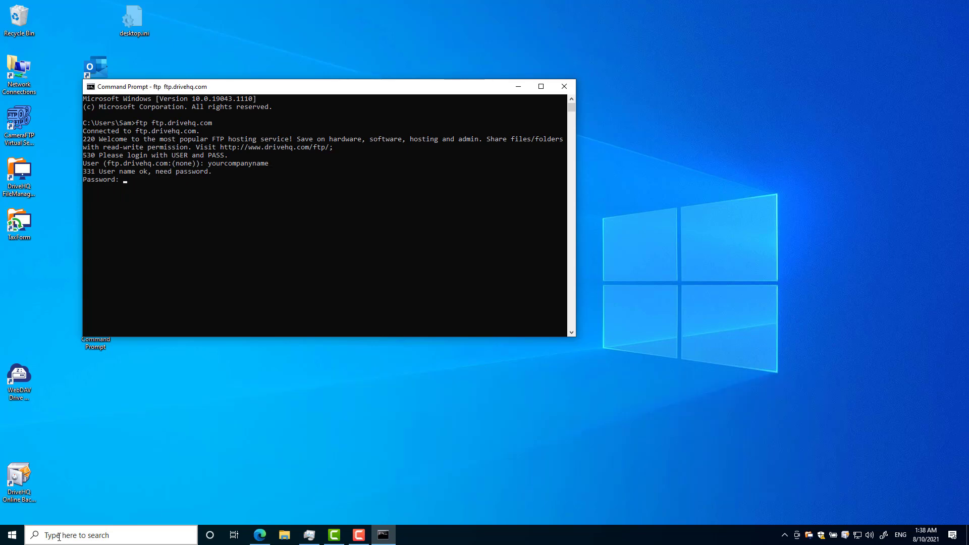
{"action": "key", "text": "Return"}
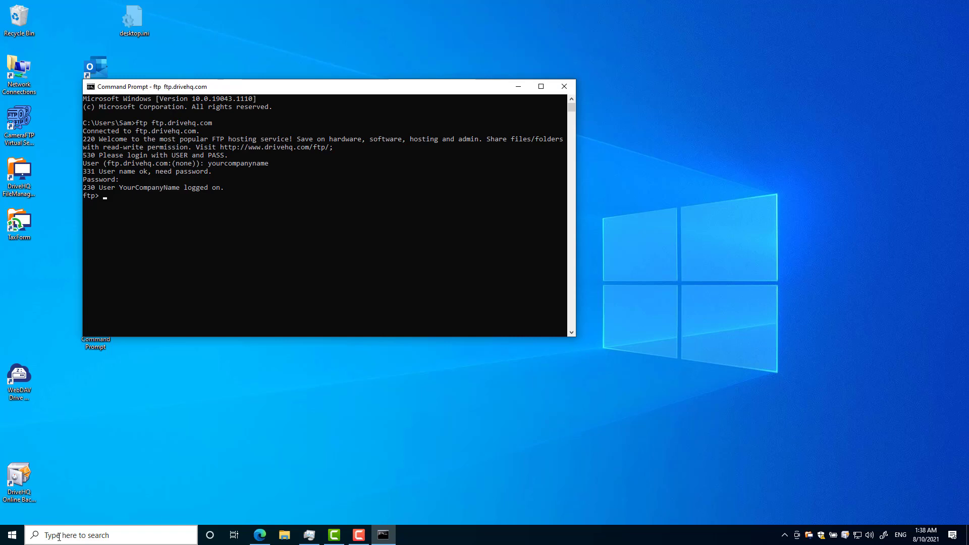
{"action": "type", "text": "pwd"}
{"action": "key", "text": "Return"}
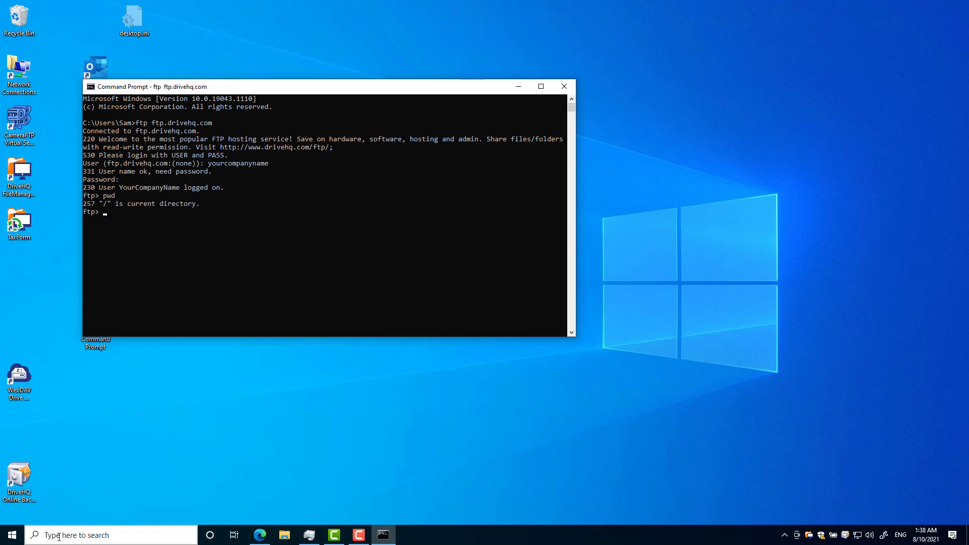
{"action": "type", "text": "dir"}
{"action": "key", "text": "Return"}
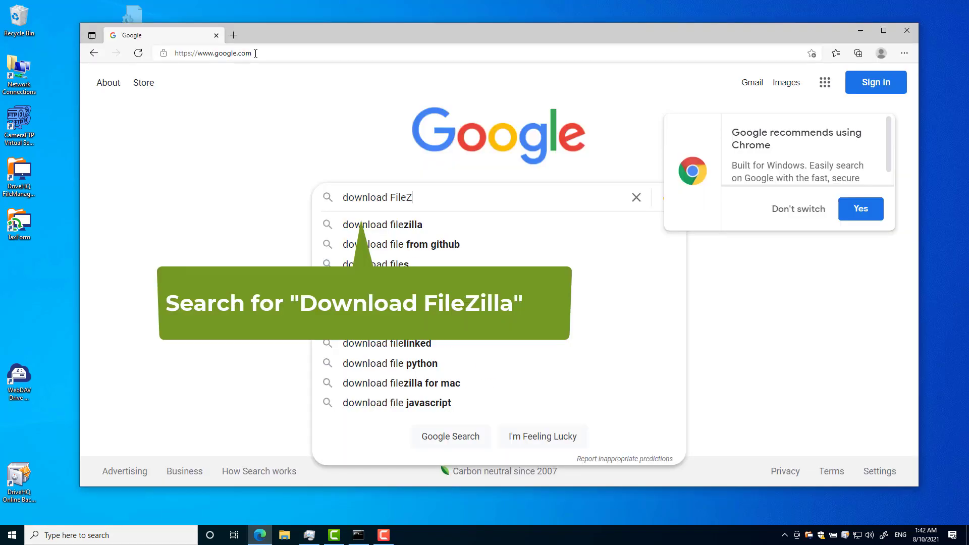
- Search 'download FileZilla' and download the free FileZilla Client installer from filezilla-project.org
{"action": "type", "text": "illa"}
{"action": "key", "text": "Return"}
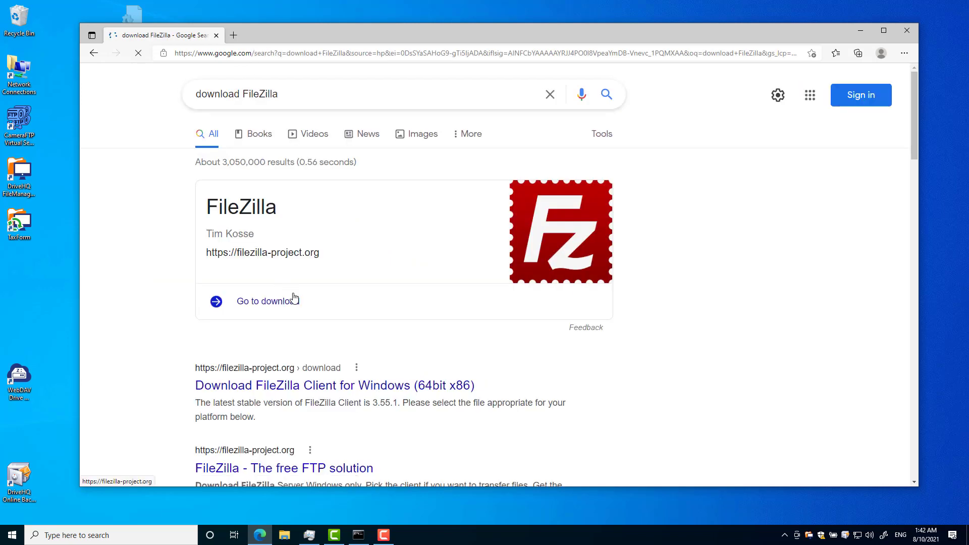
{"action": "left_click", "coordinate": [252, 387]}
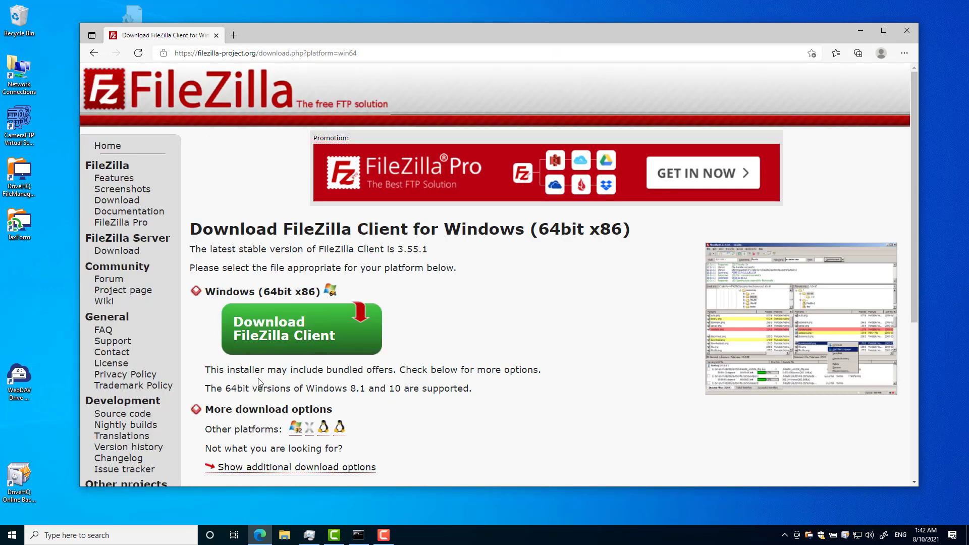
{"action": "left_click", "coordinate": [270, 336]}
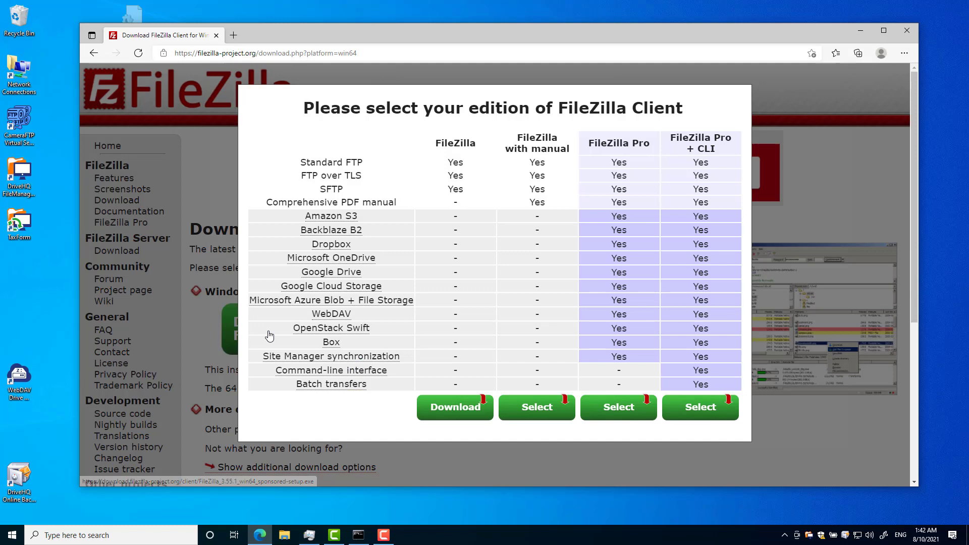
{"action": "left_click", "coordinate": [452, 409]}
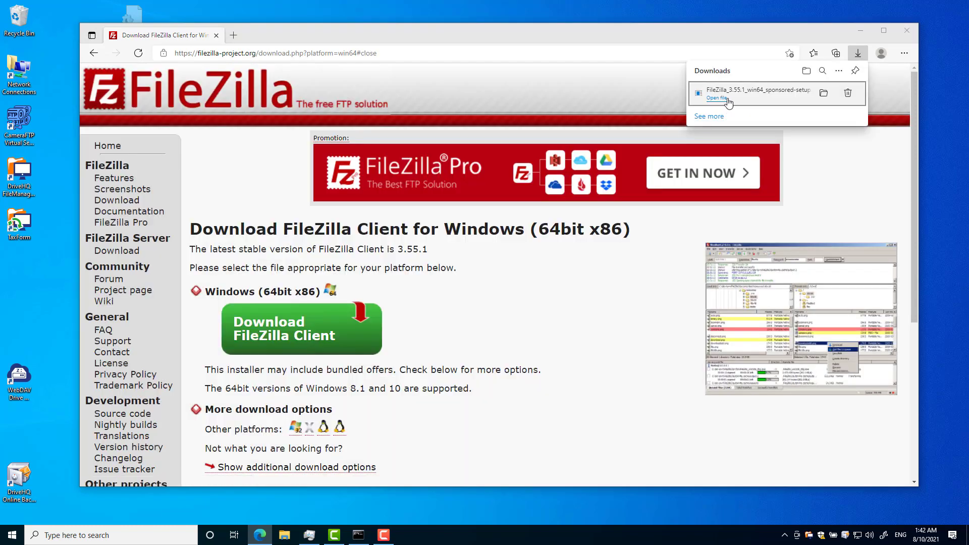
- Launch the downloaded FileZilla setup file from the Downloads folder
{"action": "left_click", "coordinate": [824, 93]}
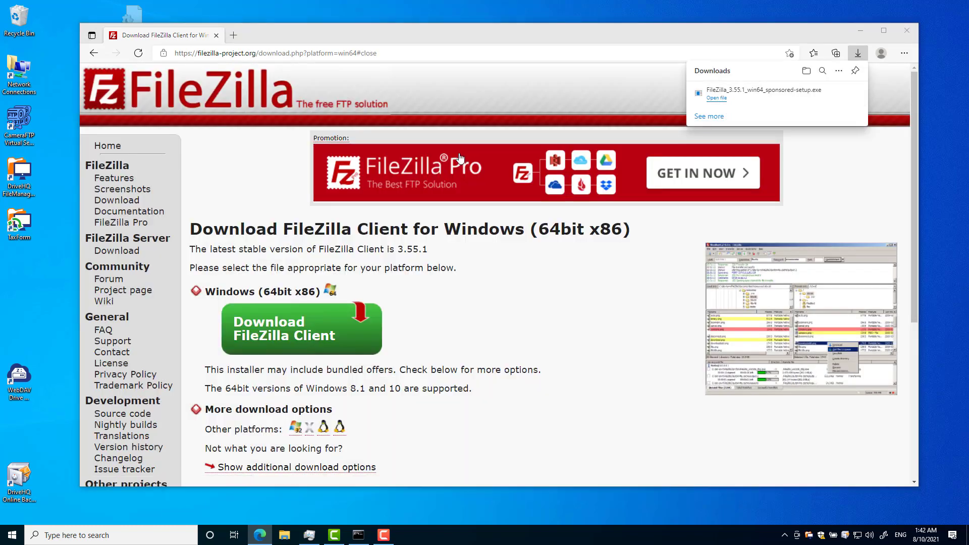
{"action": "left_click", "coordinate": [349, 96]}
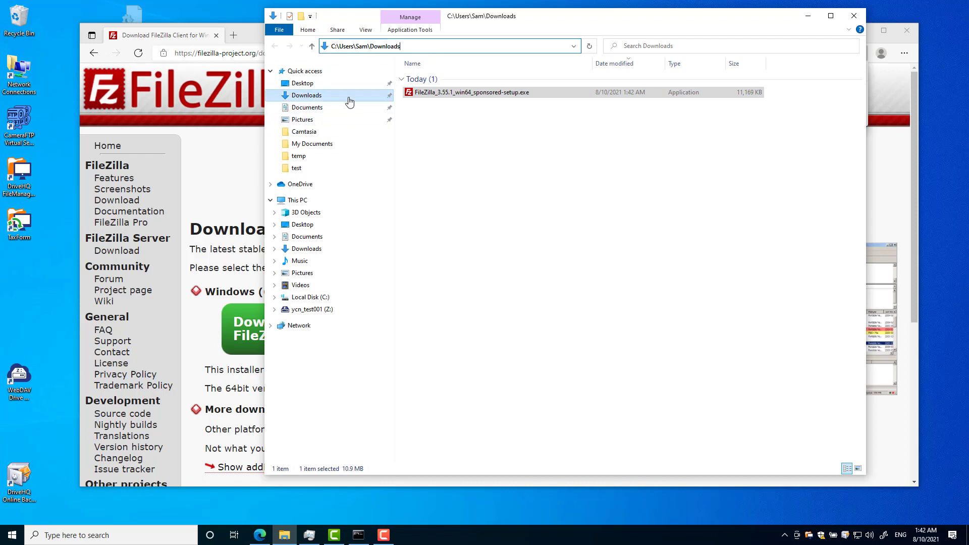
{"action": "double_click", "coordinate": [455, 93]}
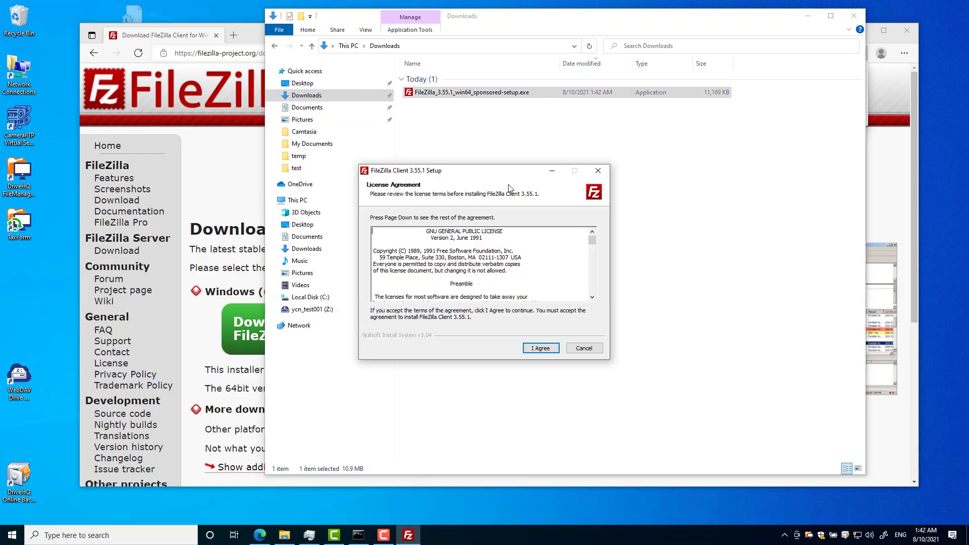
- Install FileZilla Client 3.55.1 with default options, declining the Adaware offer, and launch it
{"action": "left_click", "coordinate": [538, 348]}
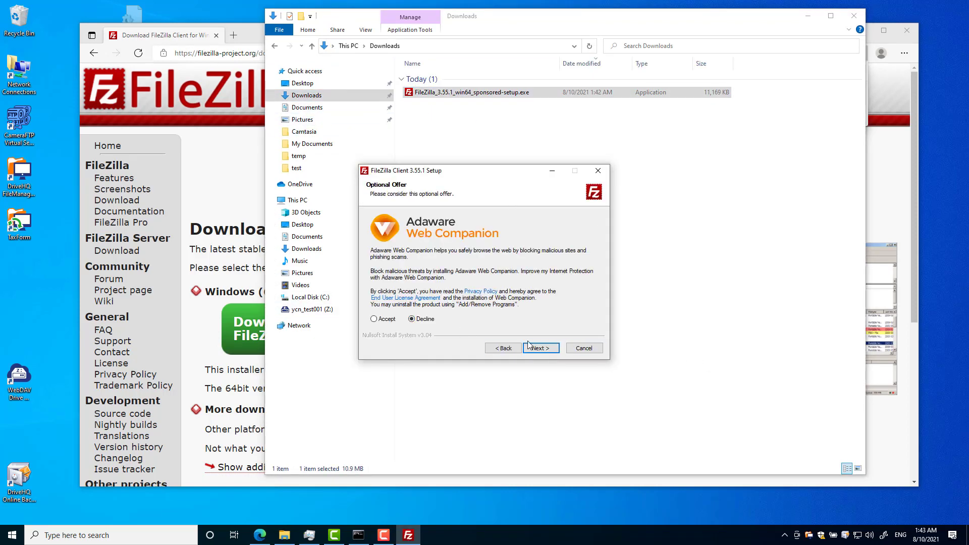
{"action": "left_click", "coordinate": [539, 349]}
{"action": "left_click", "coordinate": [539, 349]}
{"action": "left_click", "coordinate": [540, 349]}
{"action": "left_click", "coordinate": [539, 349]}
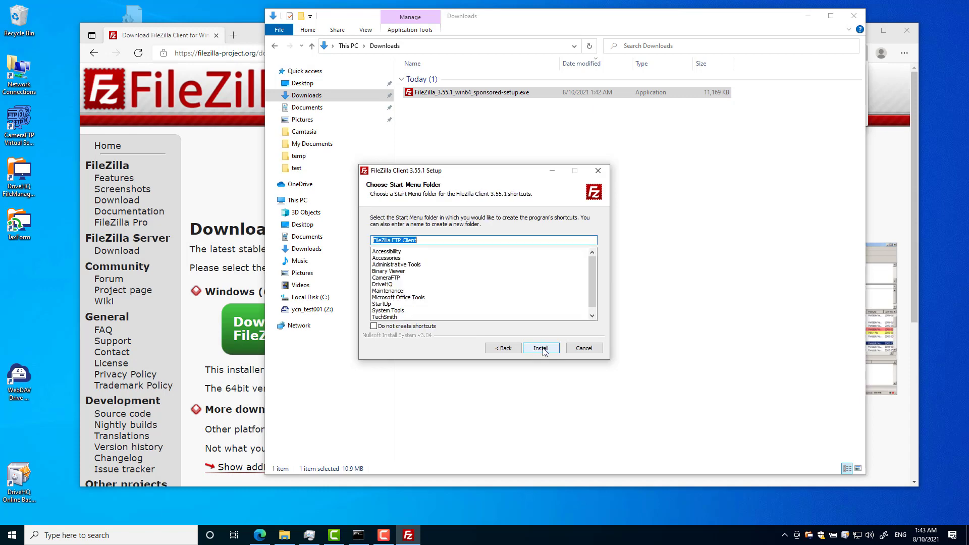
{"action": "left_click", "coordinate": [540, 349]}
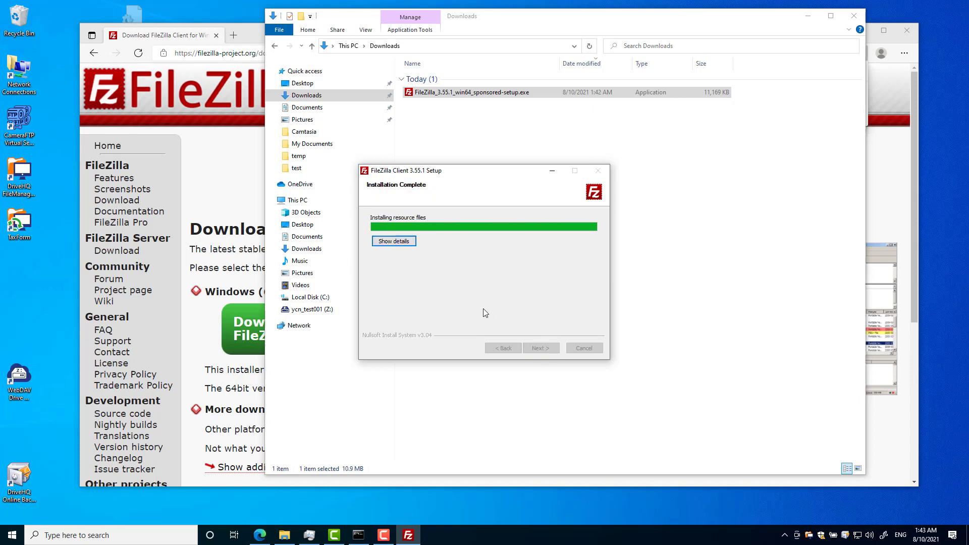
{"action": "left_click", "coordinate": [541, 349]}
- In Site Manager, add a new site named DriveHQFTP with host ftp.drivehq.com
{"action": "left_click", "coordinate": [193, 43]}
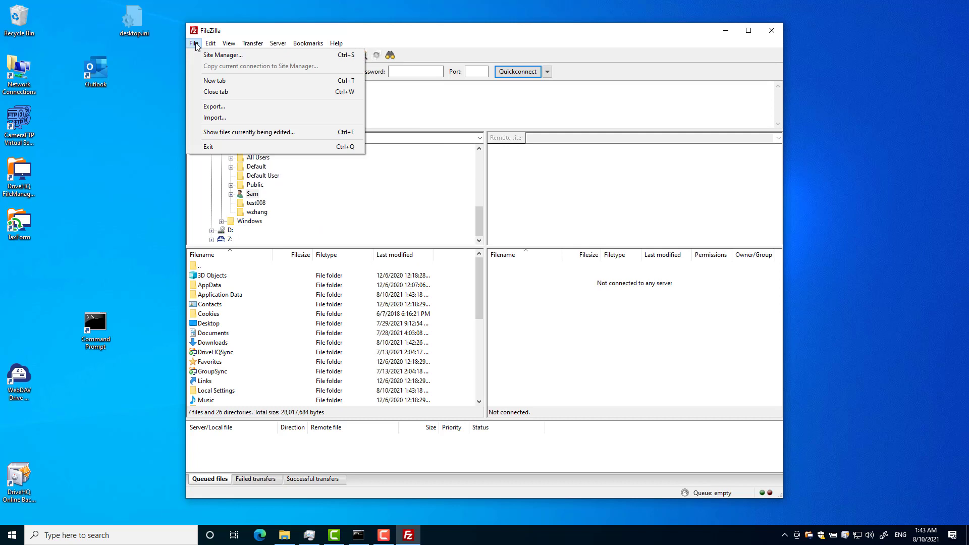
{"action": "left_click", "coordinate": [209, 55]}
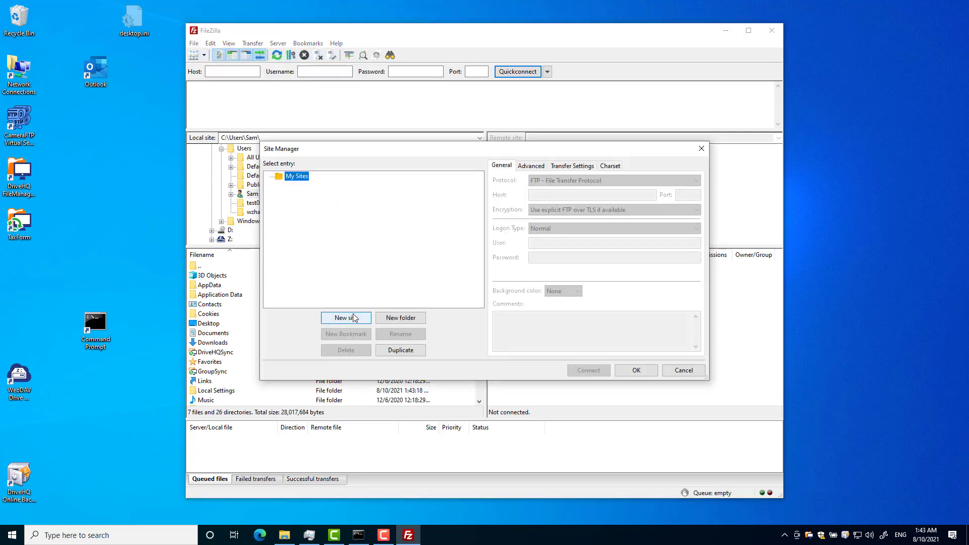
{"action": "left_click", "coordinate": [348, 318]}
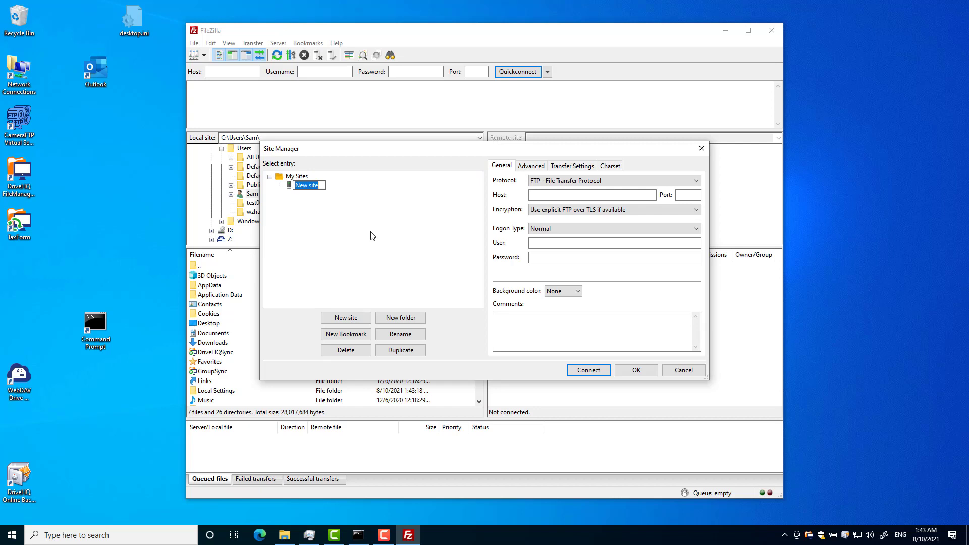
{"action": "type", "text": "DriveHQ"}
{"action": "type", "text": "FTP"}
{"action": "left_click", "coordinate": [573, 194]}
{"action": "type", "text": "ft"}
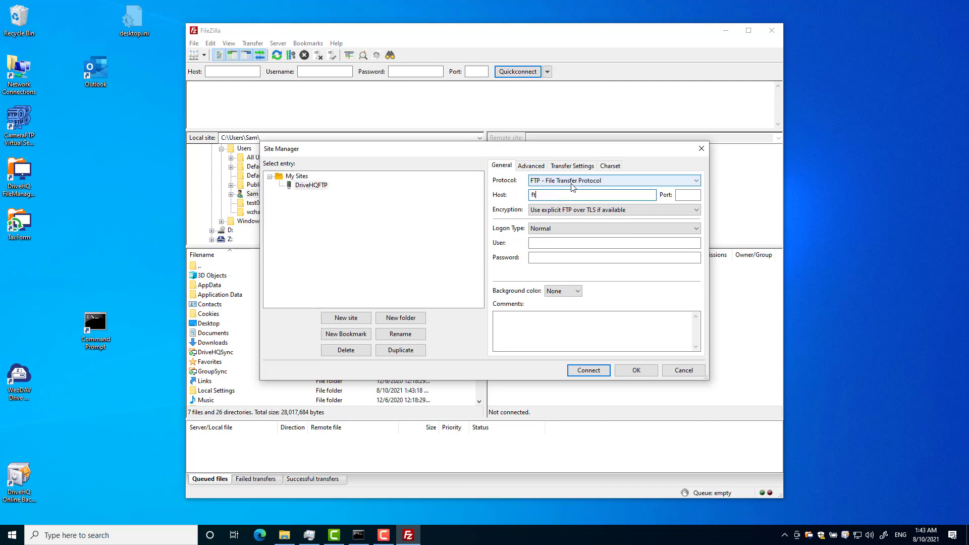
{"action": "type", "text": "p.drivehq.com"}
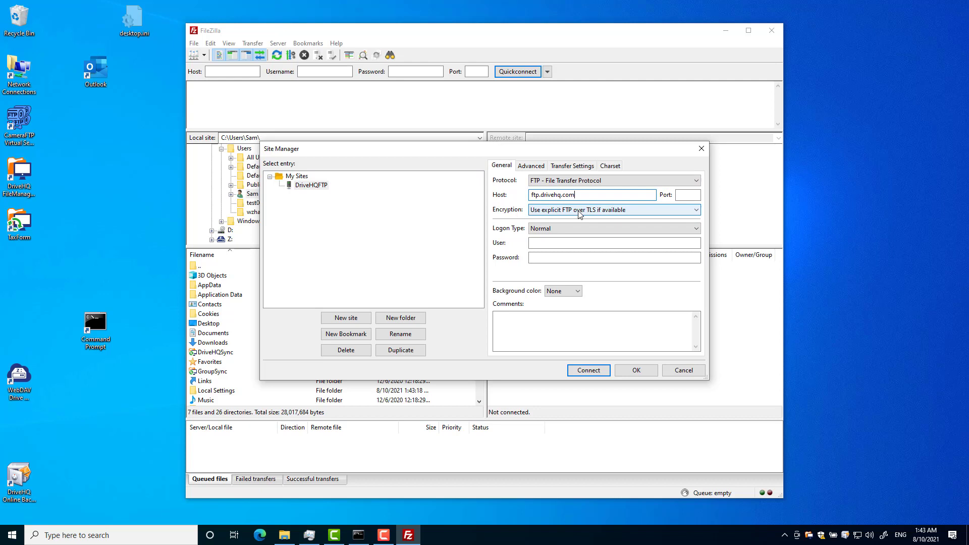
- Fill in the site's account username and password
{"action": "left_click", "coordinate": [568, 244]}
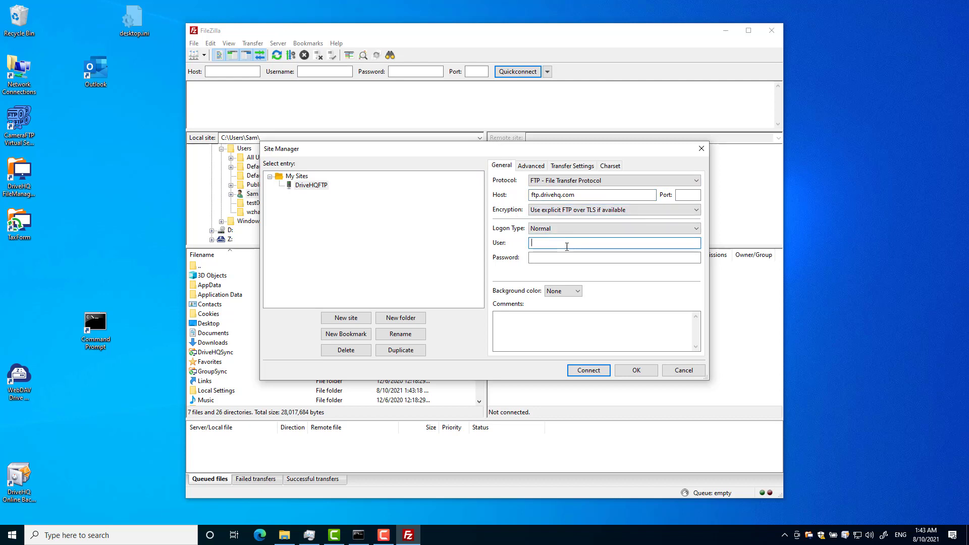
{"action": "type", "text": "yourcompanyn"}
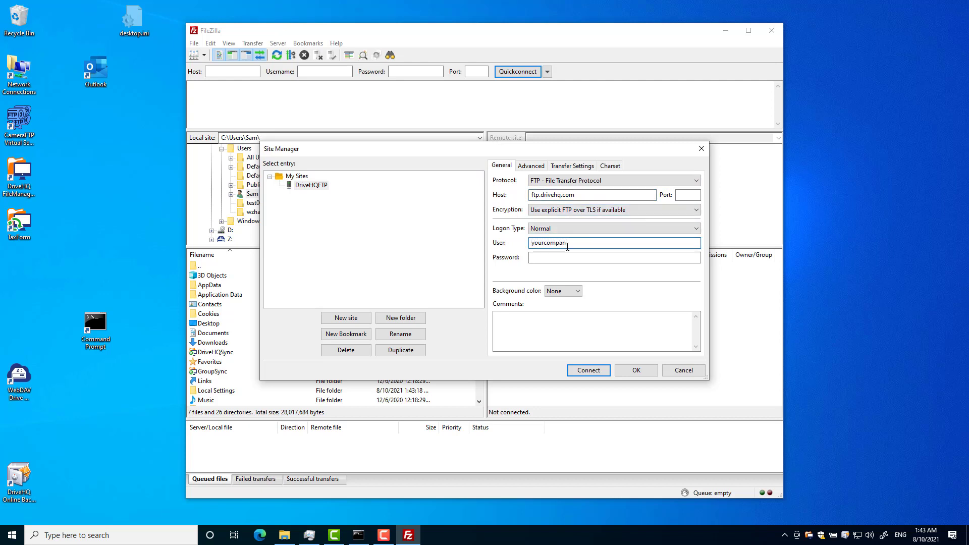
{"action": "type", "text": "ame"}
{"action": "key", "text": "Tab"}
{"action": "type", "text": "•••••"}
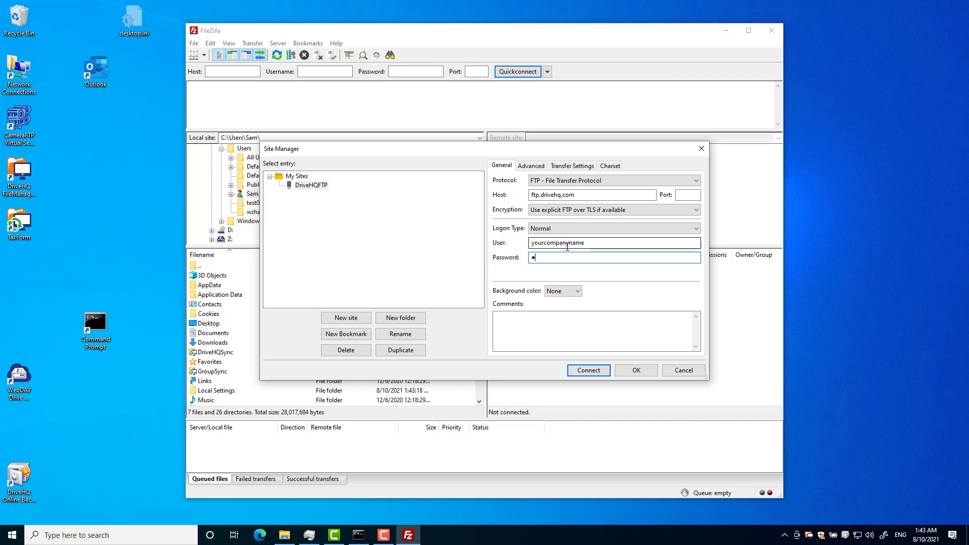
{"action": "type", "text": "••••••"}
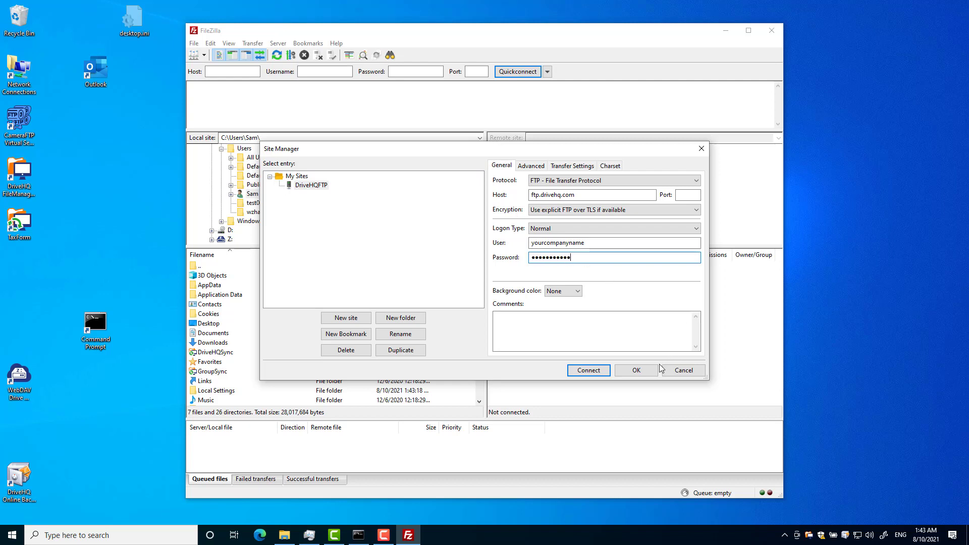
{"action": "key", "text": "F10"}
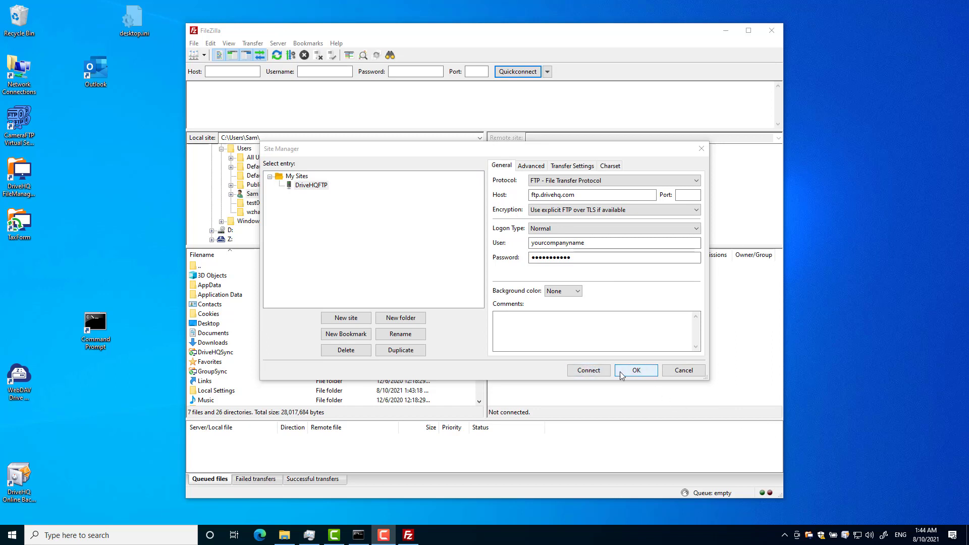
- Connect to DriveHQFTP, remembering passwords and trusting the certificate, then expand remote My Documents
{"action": "left_click", "coordinate": [595, 373]}
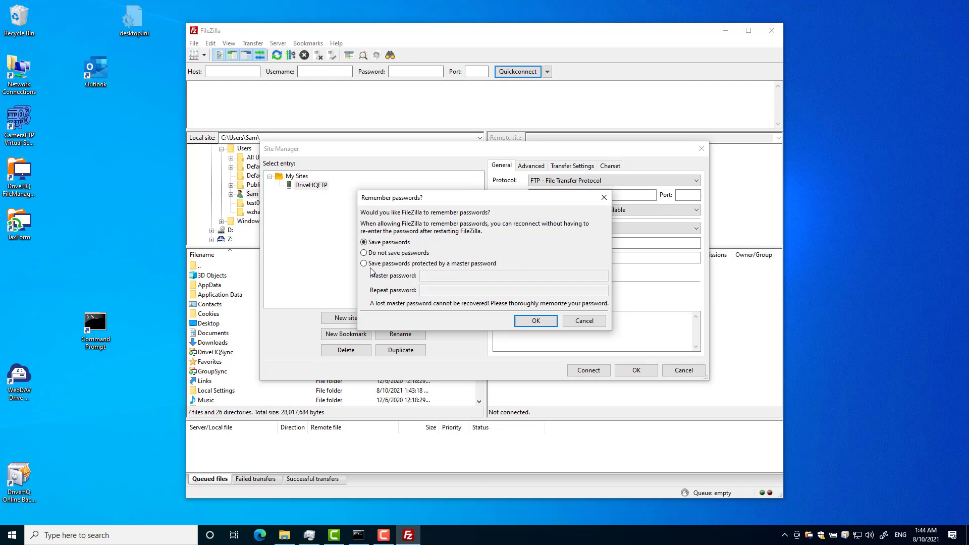
{"action": "left_click", "coordinate": [534, 323]}
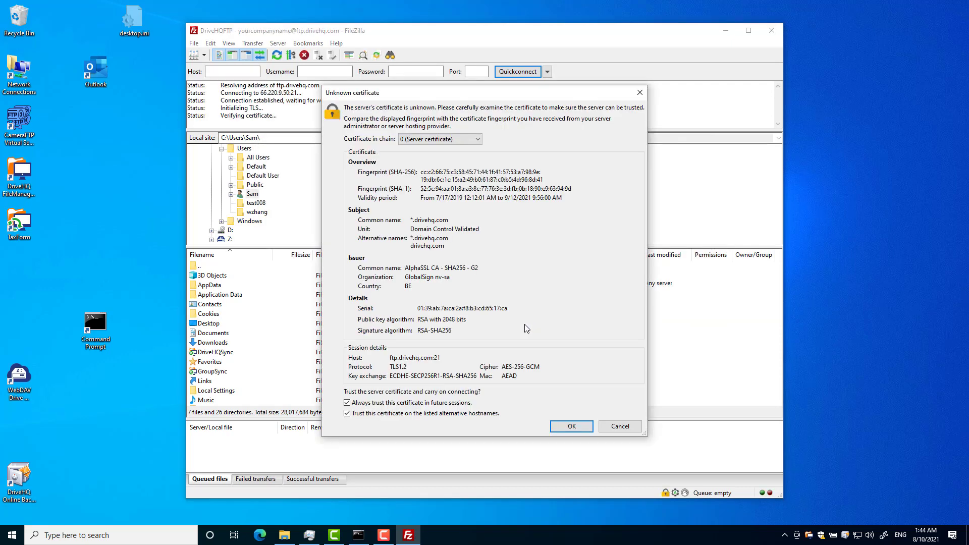
{"action": "left_click", "coordinate": [569, 427]}
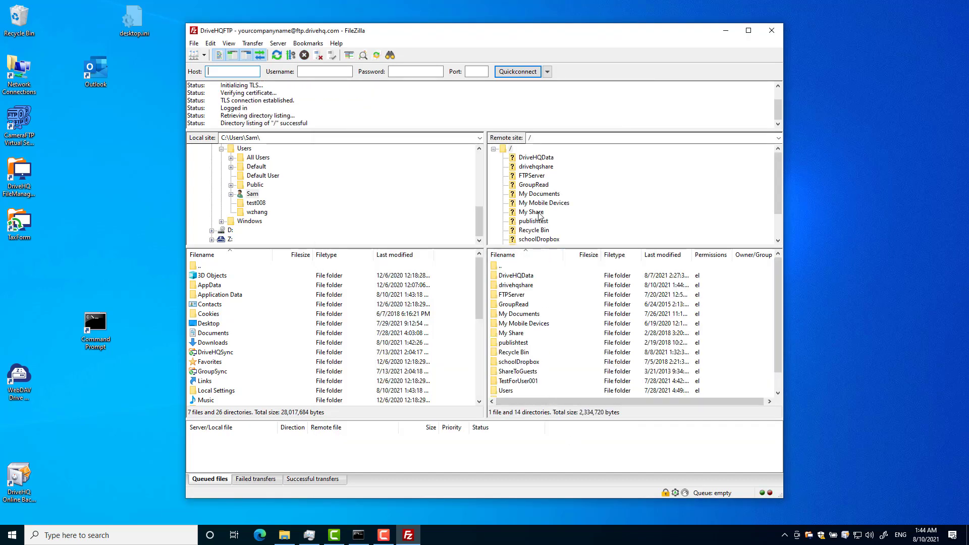
{"action": "left_click", "coordinate": [535, 195]}
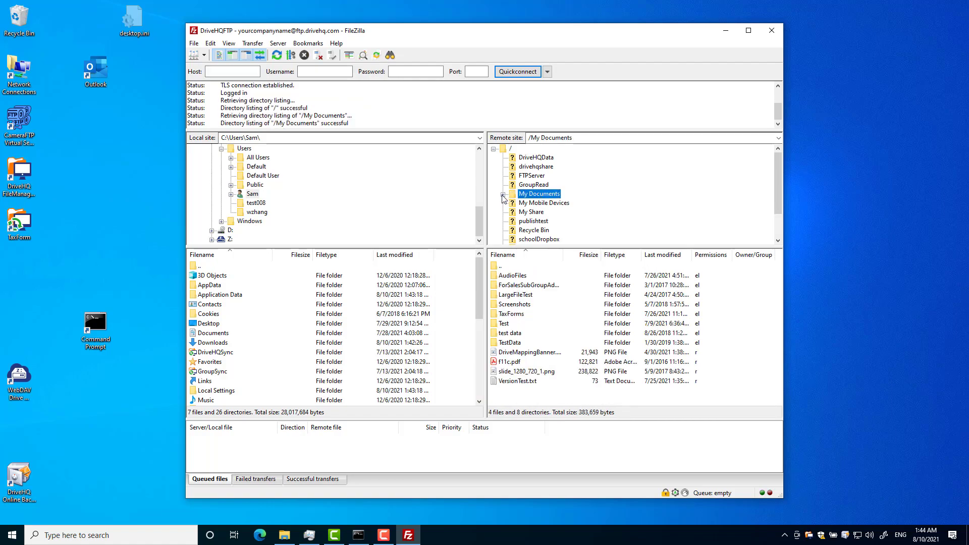
{"action": "left_click", "coordinate": [503, 194]}
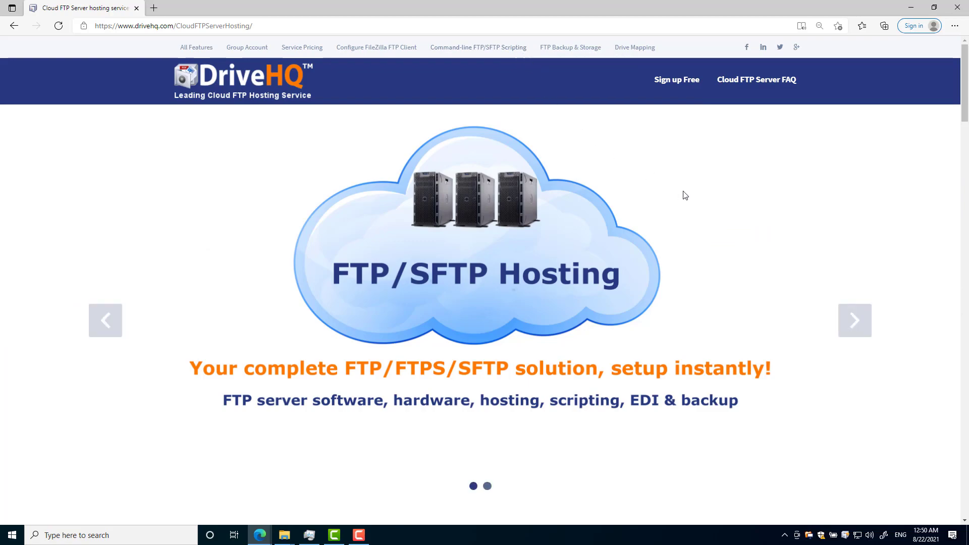
- Scroll down the Cloud FTP Server hosting page to the FTP setup guides for iOS and Android apps
{"action": "scroll", "coordinate": [684, 195], "scroll_direction": "down", "scroll_amount": 3}
{"action": "scroll", "coordinate": [686, 198], "scroll_direction": "down", "scroll_amount": 4}
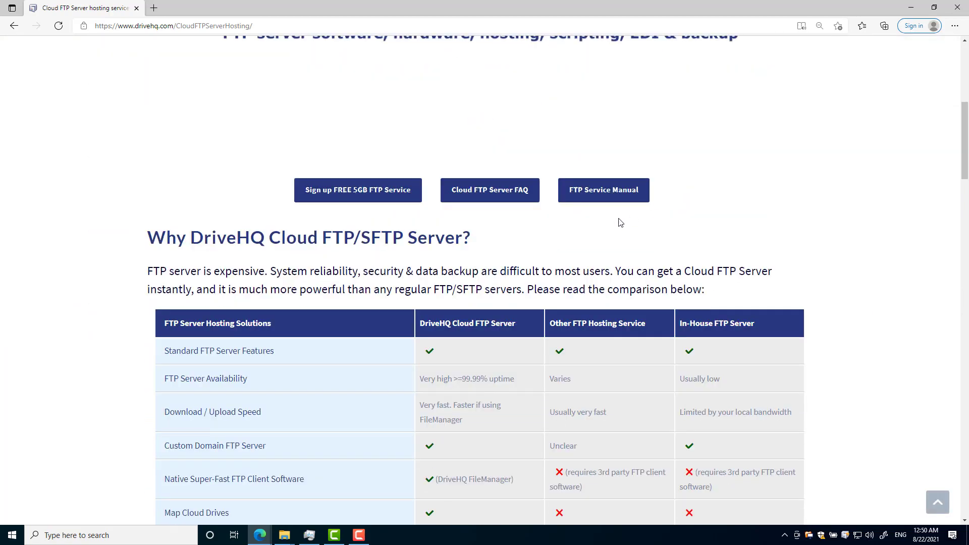
{"action": "scroll", "coordinate": [619, 218], "scroll_direction": "down", "scroll_amount": 10}
{"action": "scroll", "coordinate": [619, 221], "scroll_direction": "down", "scroll_amount": 6}
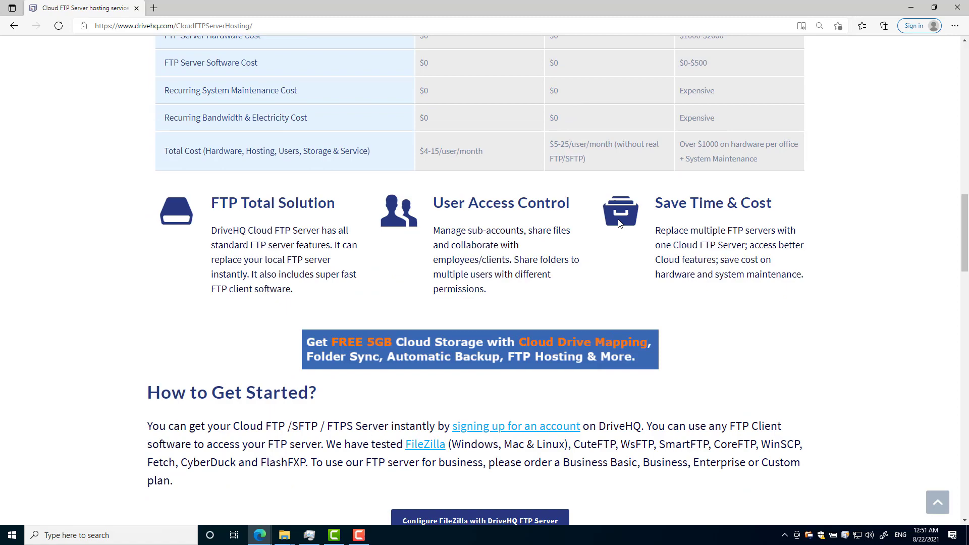
{"action": "scroll", "coordinate": [558, 273], "scroll_direction": "down", "scroll_amount": 3}
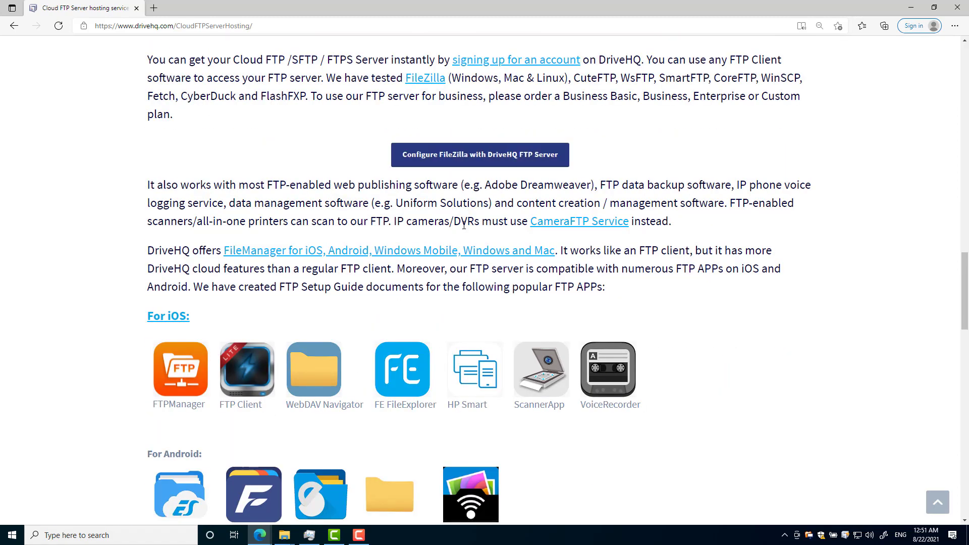
{"action": "scroll", "coordinate": [463, 184], "scroll_direction": "down", "scroll_amount": 1}
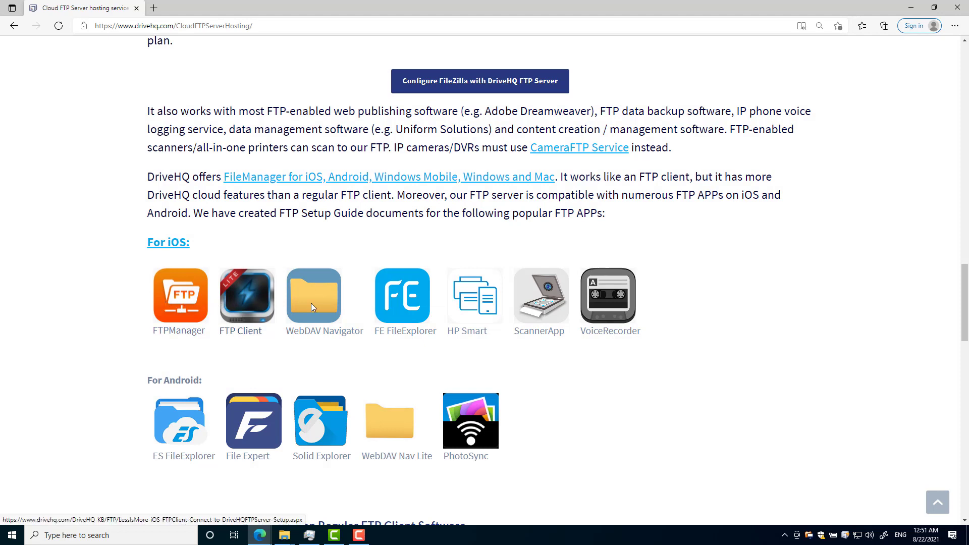